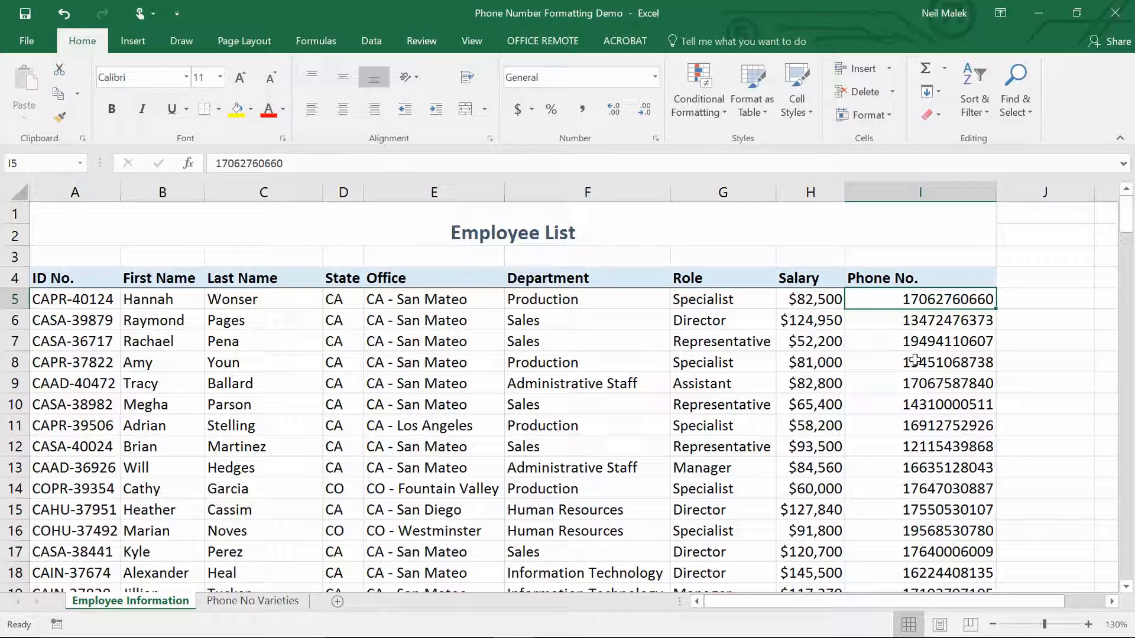
click(1005, 300)
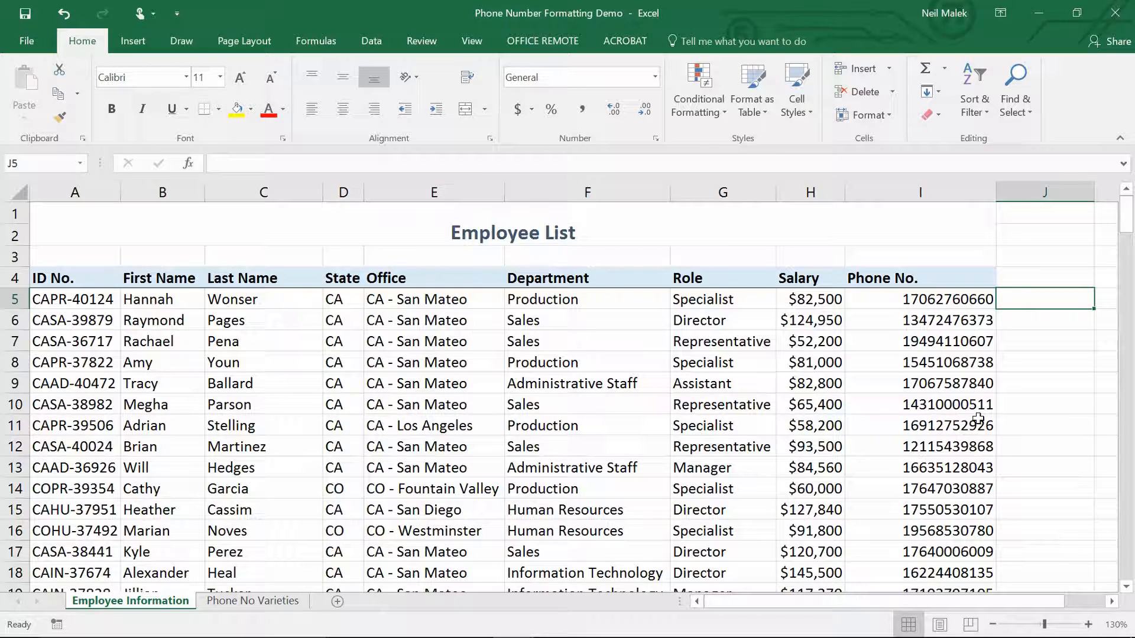
text(')
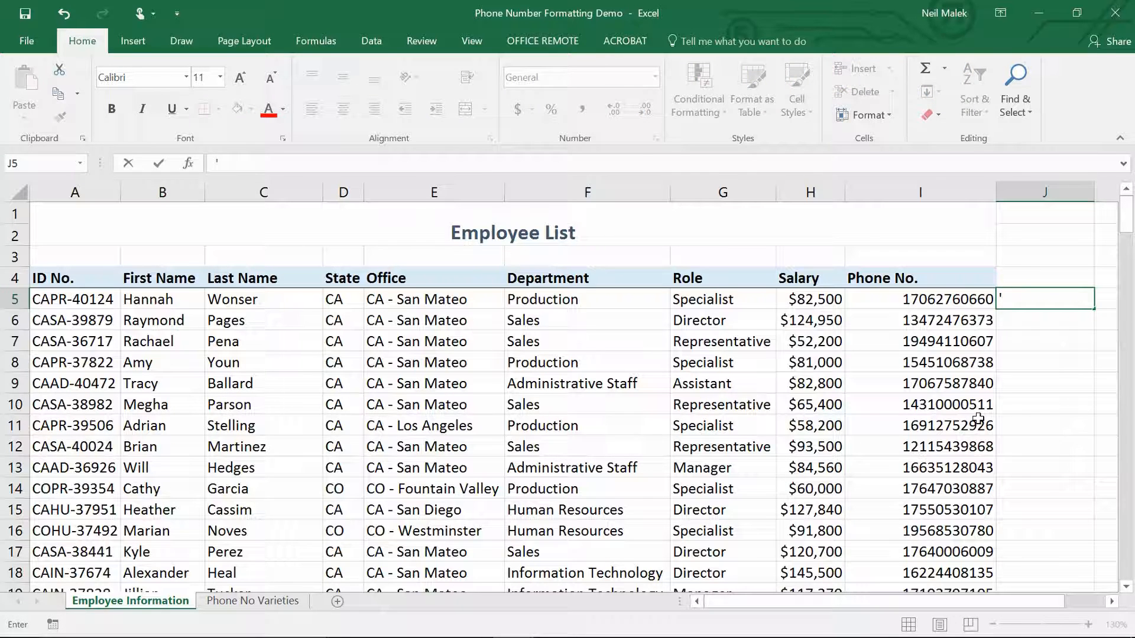
text(+)
key(Escape)
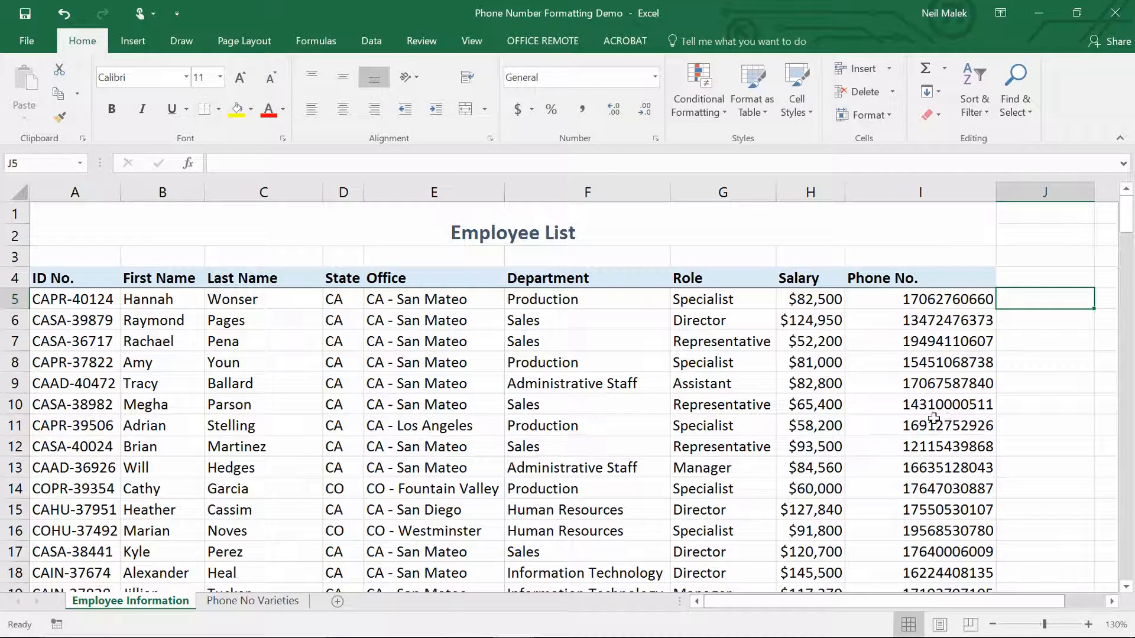
Select all phone numbers from I5 down and choose the Special format type Phone Number for them.
click(951, 302)
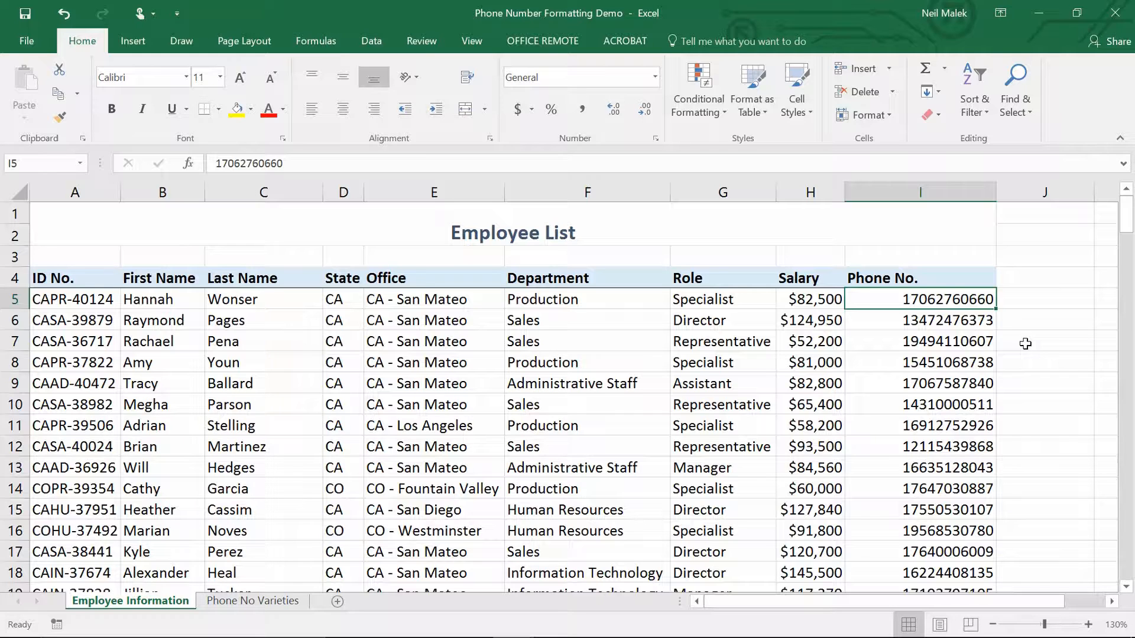
key(ctrl+shift+Down)
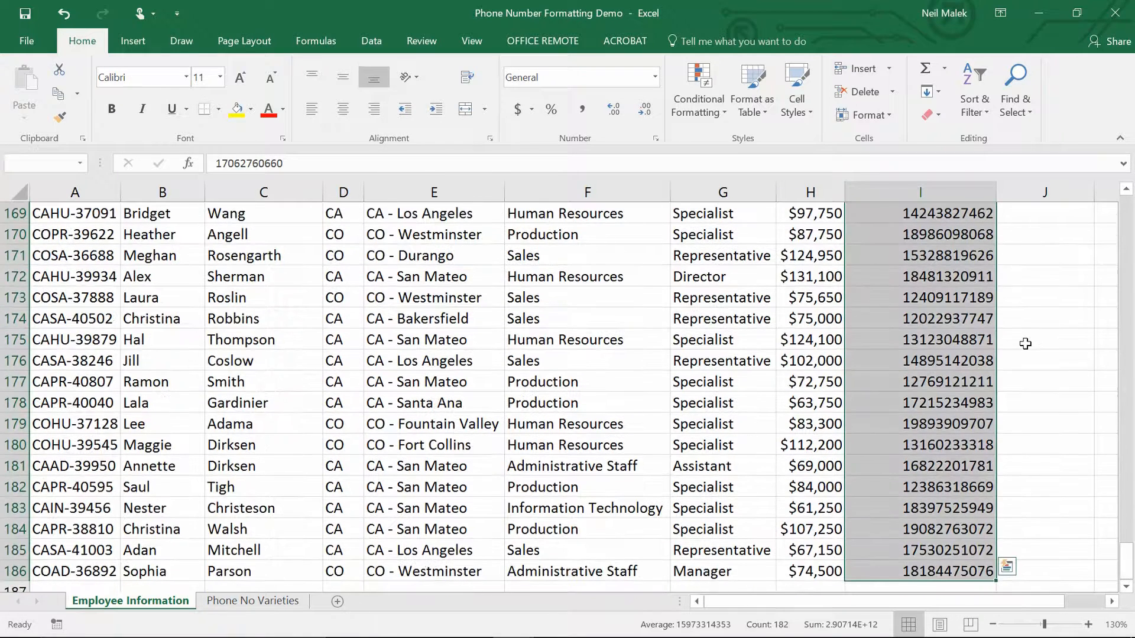
scroll(1025, 342, up, 14)
scroll(967, 310, up, 20)
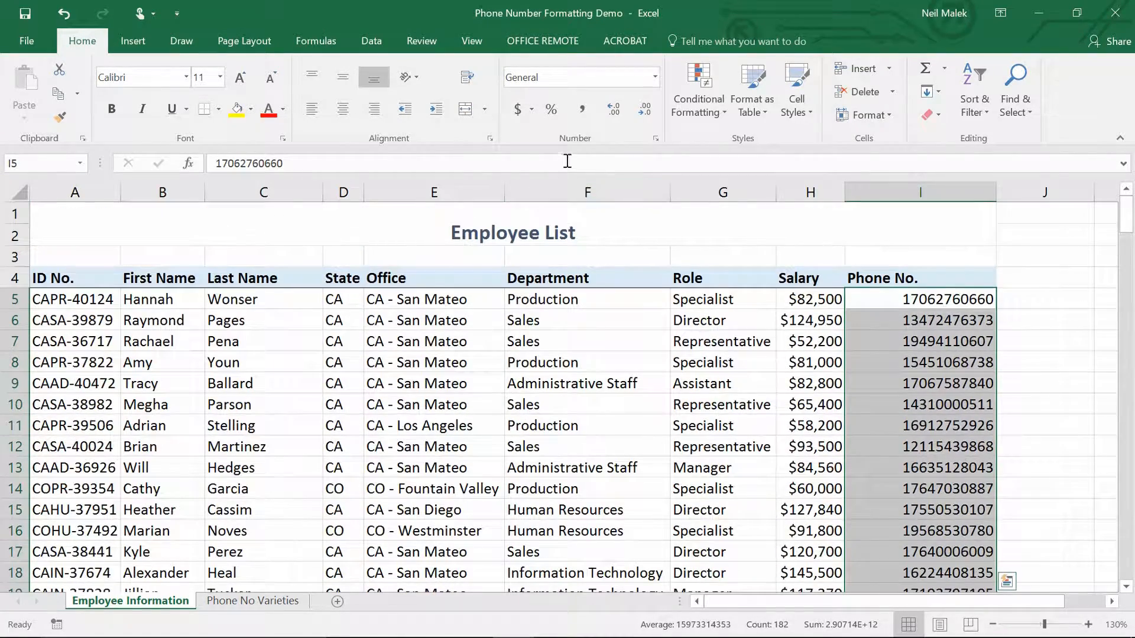
click(654, 78)
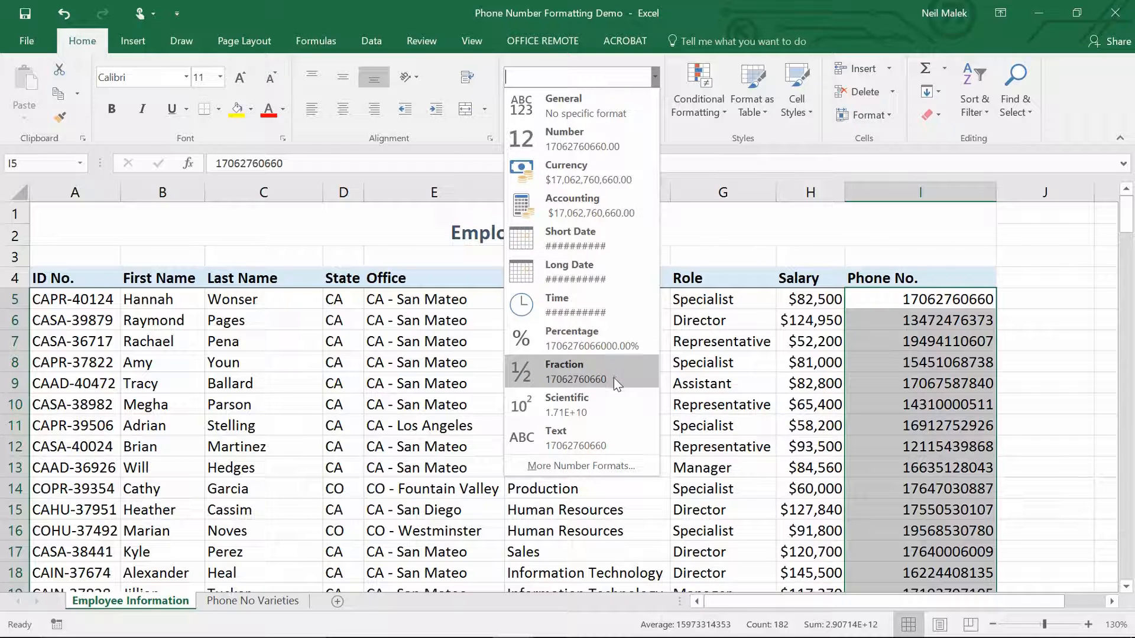
click(584, 467)
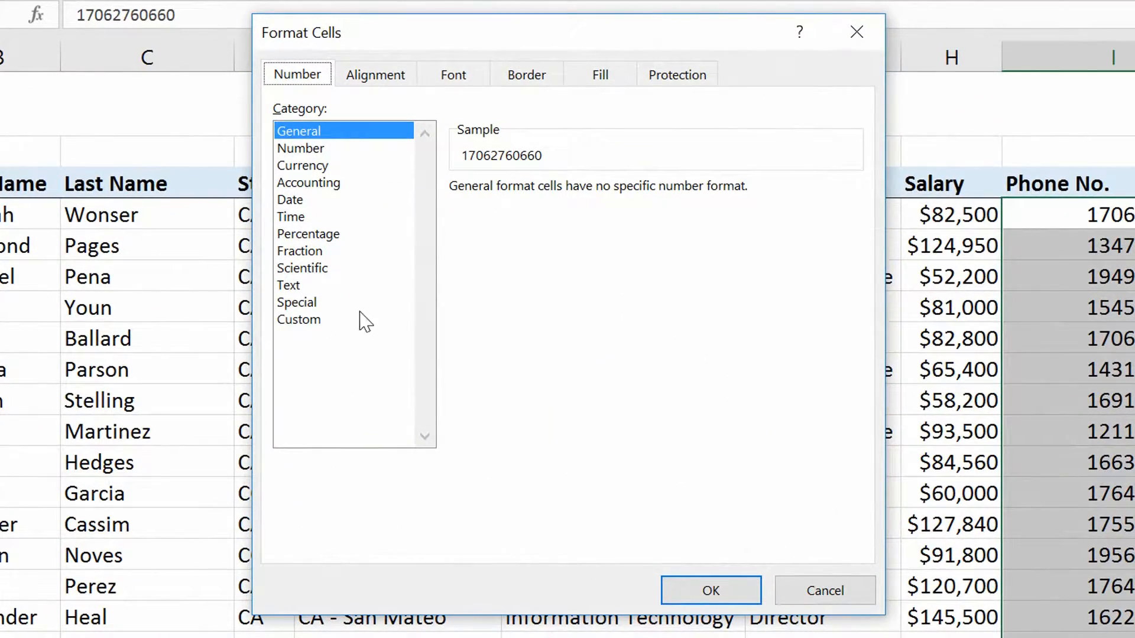
click(324, 304)
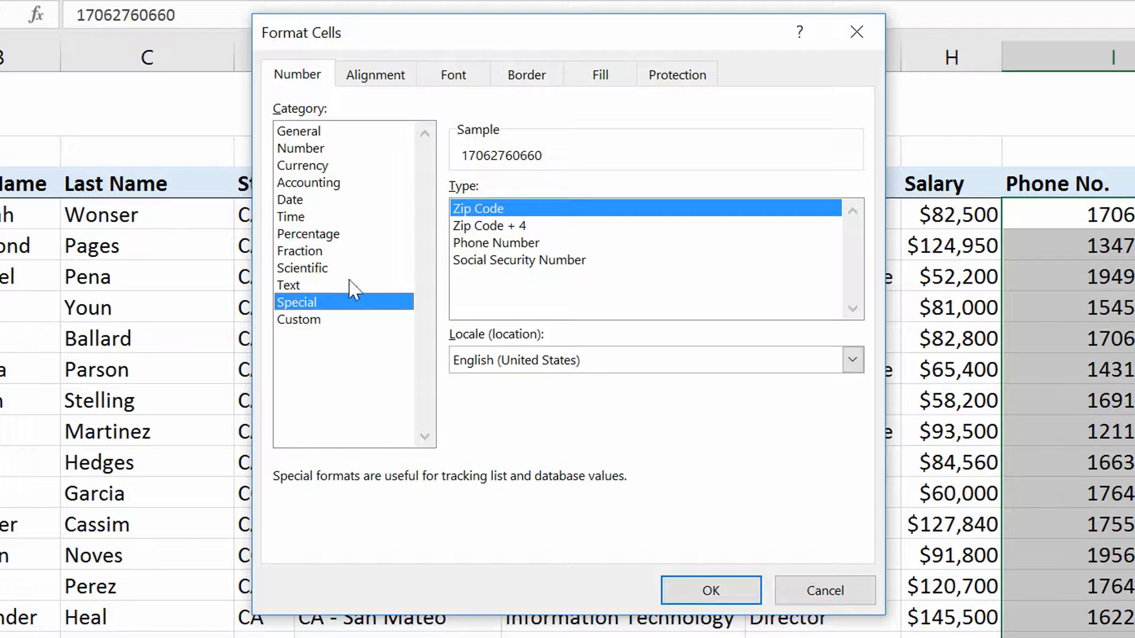
click(513, 248)
click(513, 247)
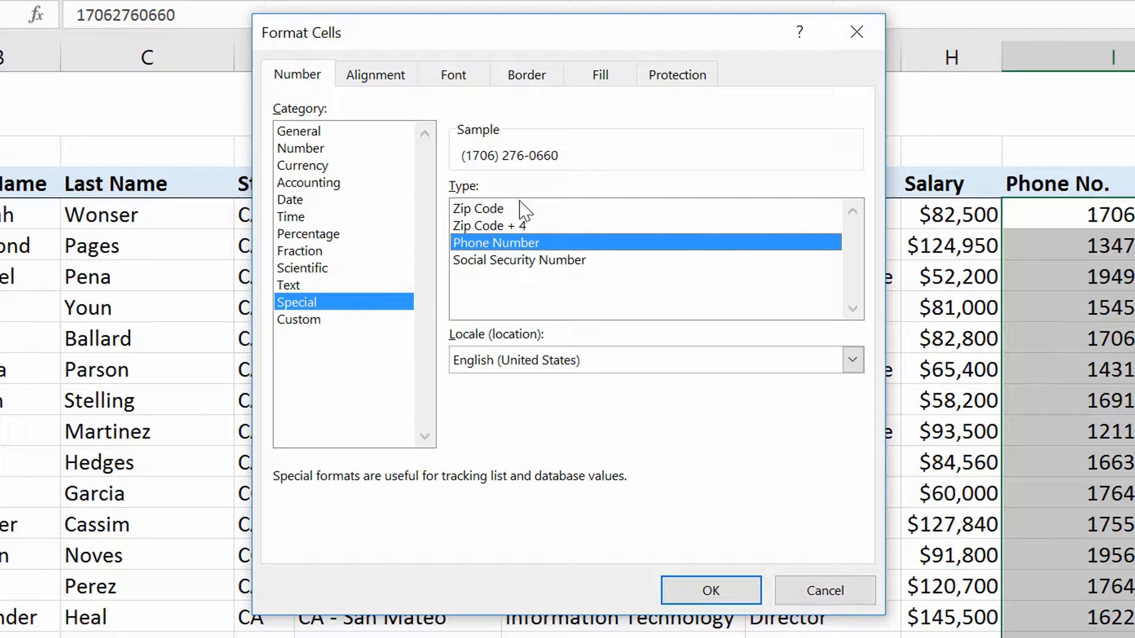
Switch to a custom format, remove the [<=9999999]###-####; section and add a country-code prefix, giving +# (###) ###-####.
click(309, 321)
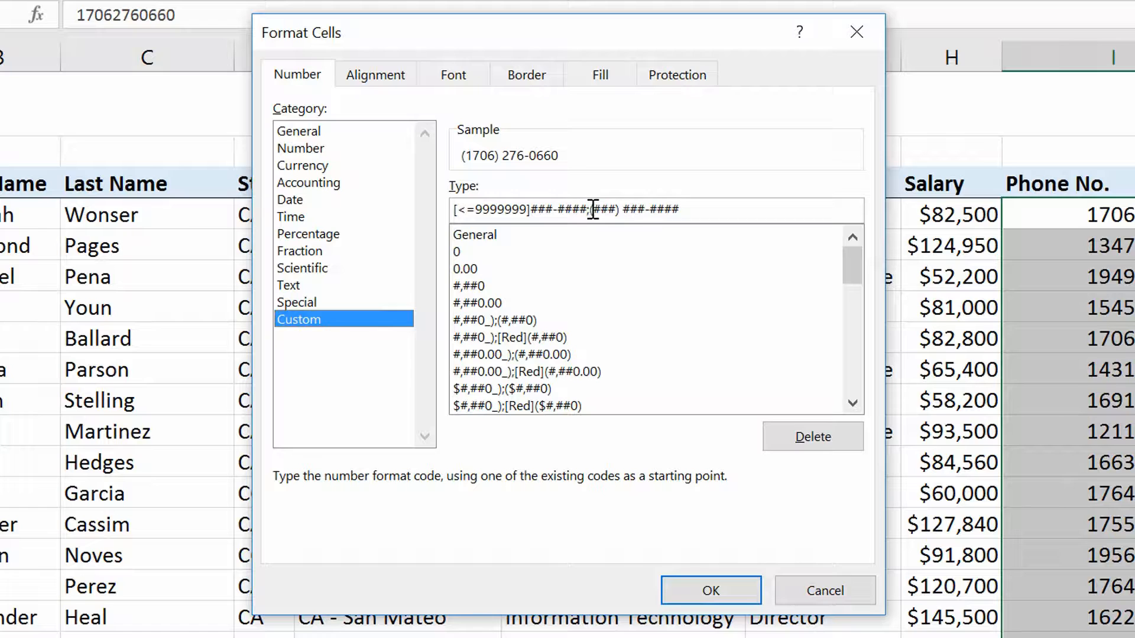
drag(589, 211, 452, 211)
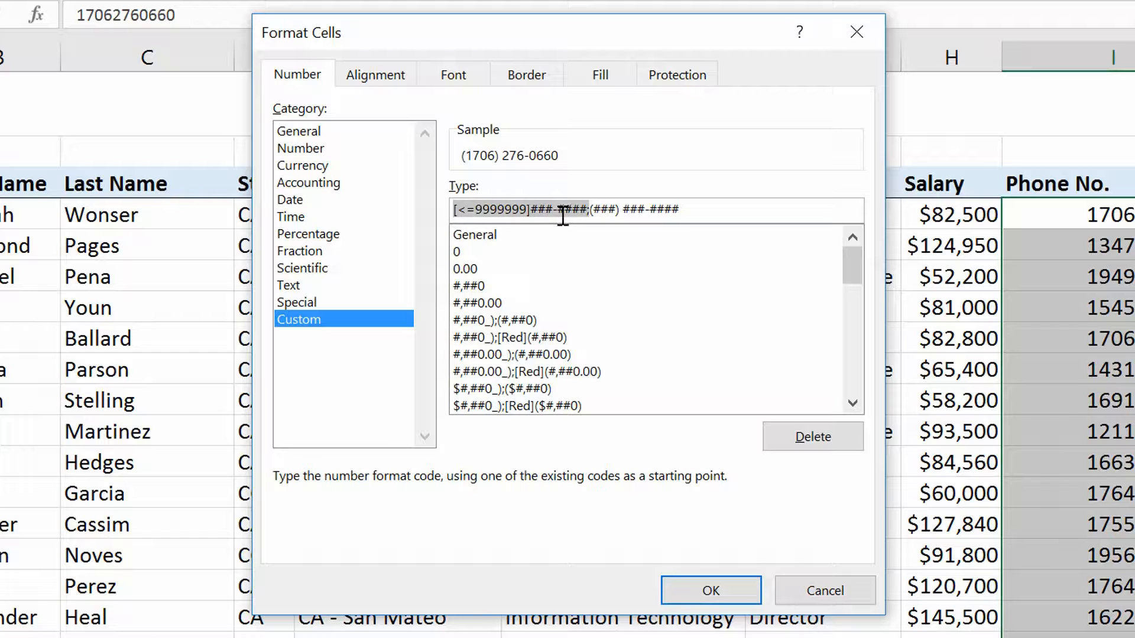
key(Delete)
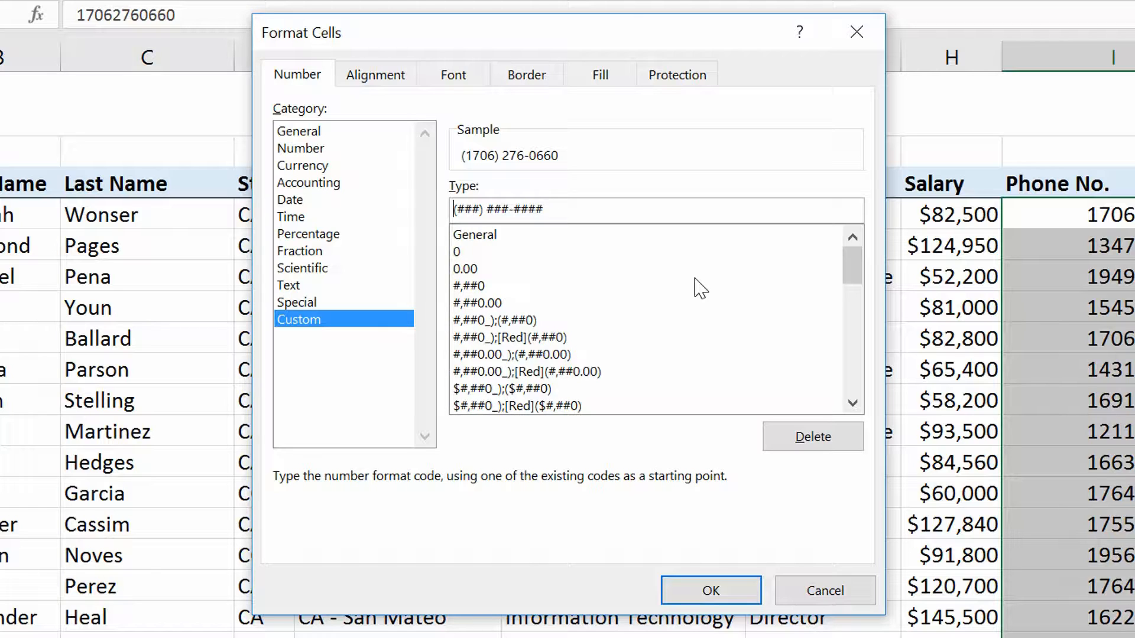
text(+)
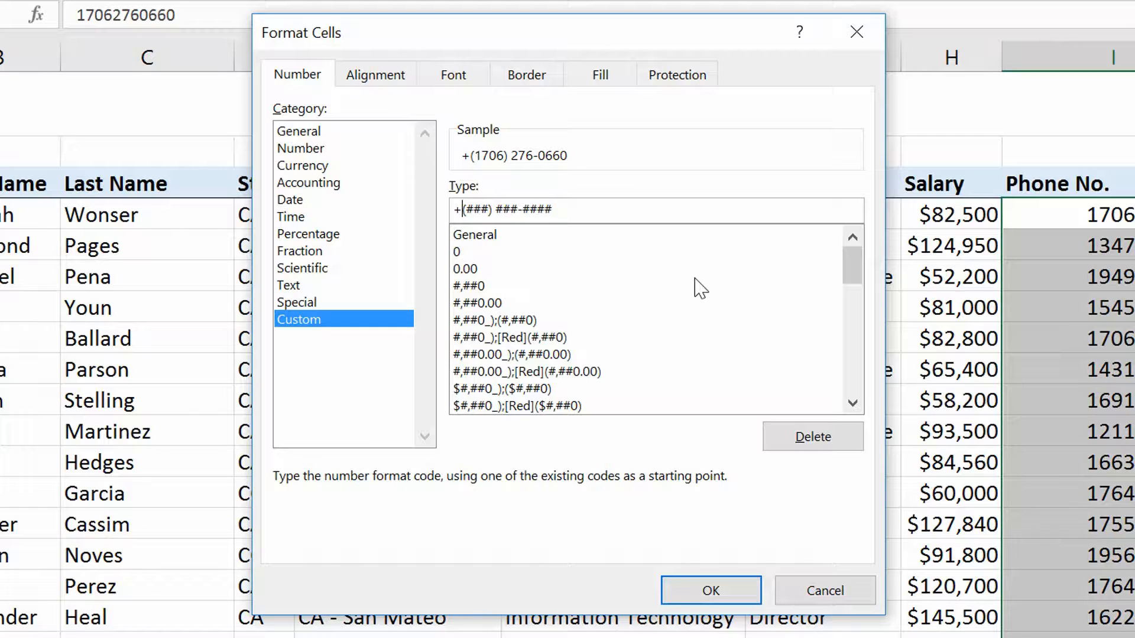
text(#)
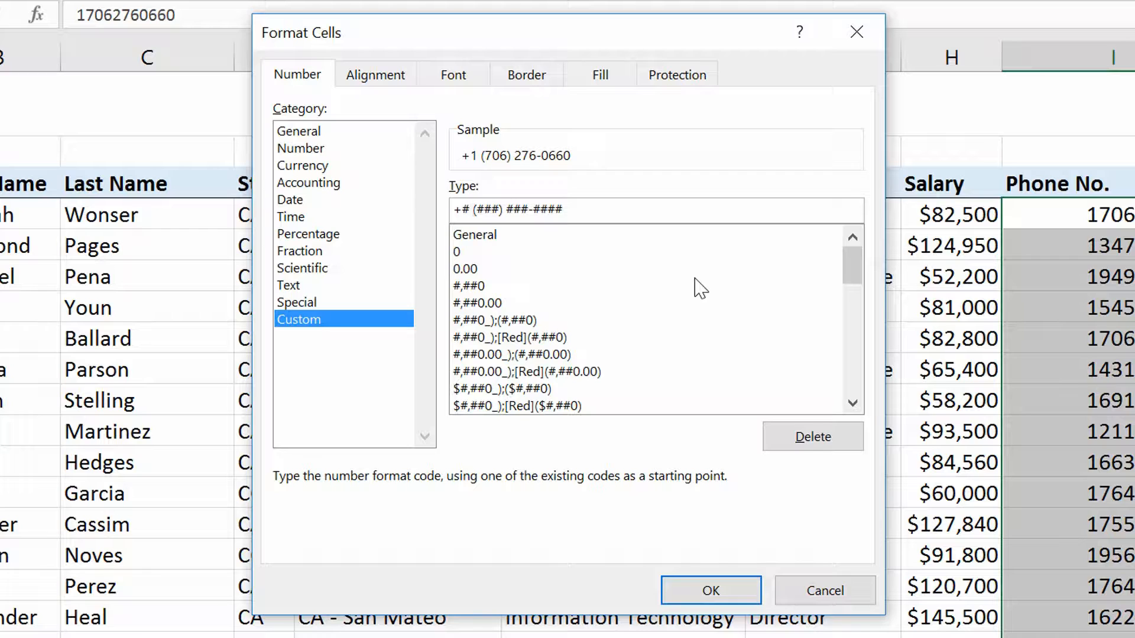
Replace the parentheses around the area code with a hyphen separator, giving +# ###-###-####, and apply the custom format.
key(Delete)
key(Right)
key(Right)
key(Right)
key(Delete)
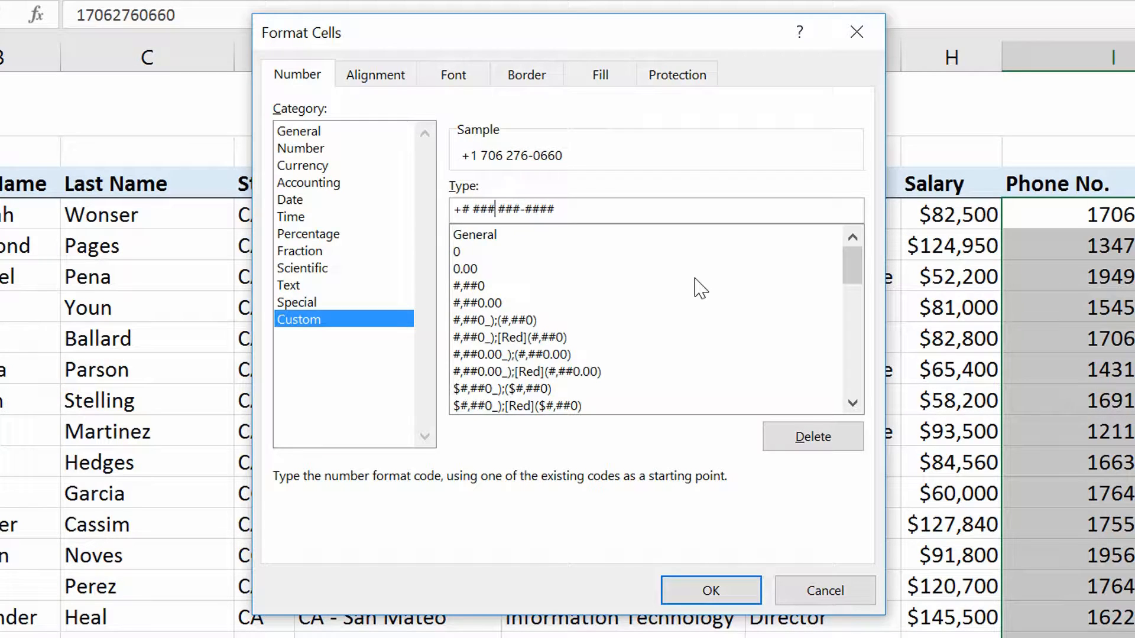
text(-)
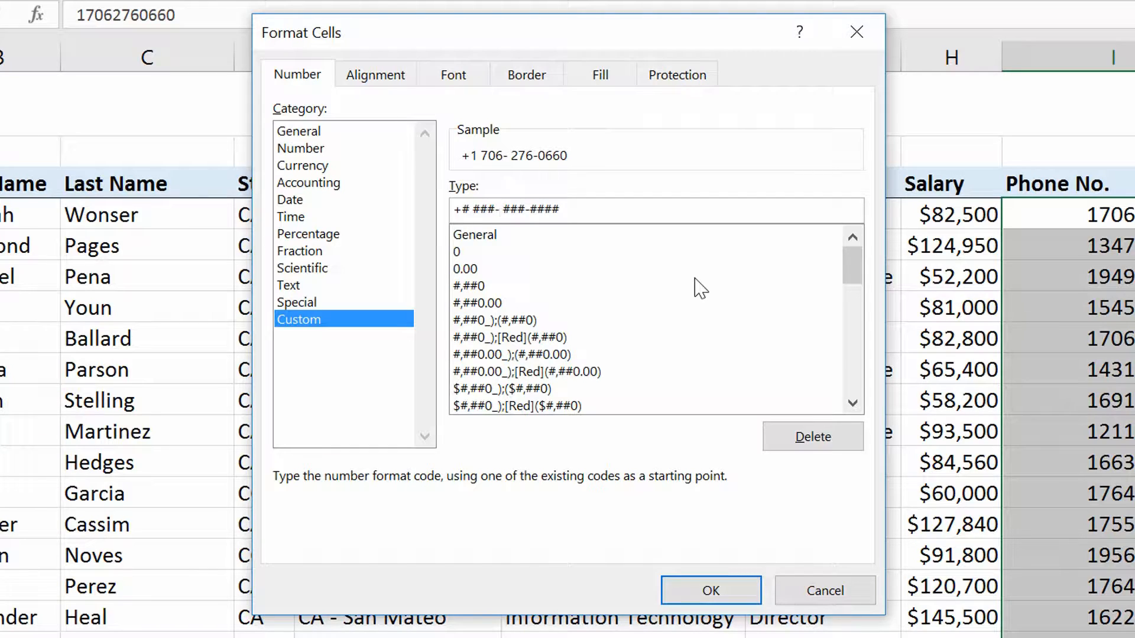
key(Delete)
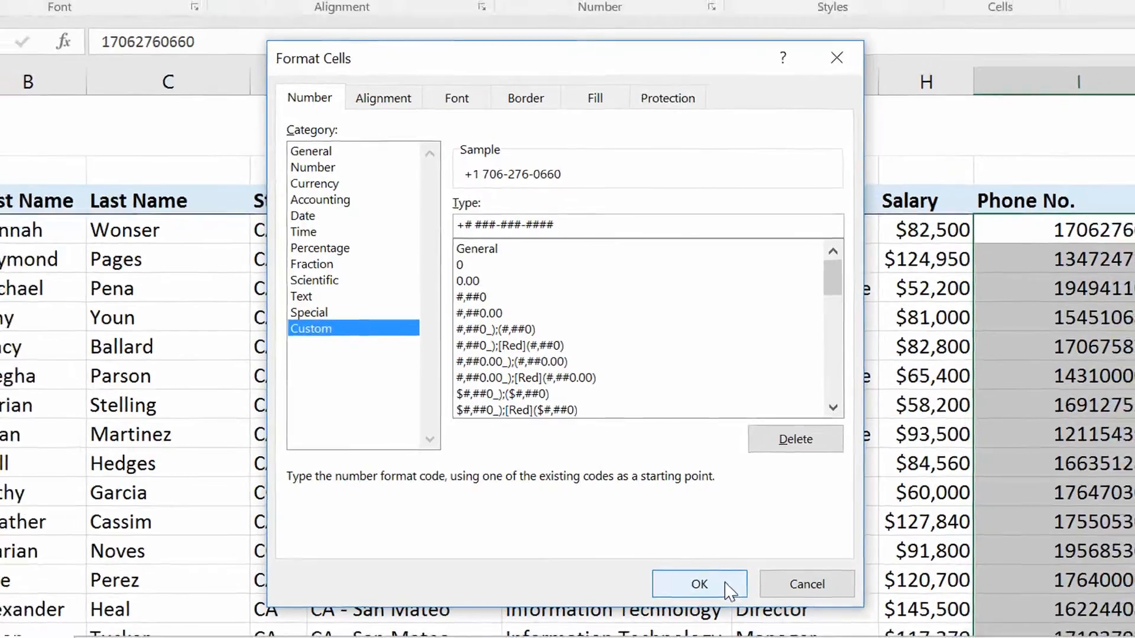
click(724, 593)
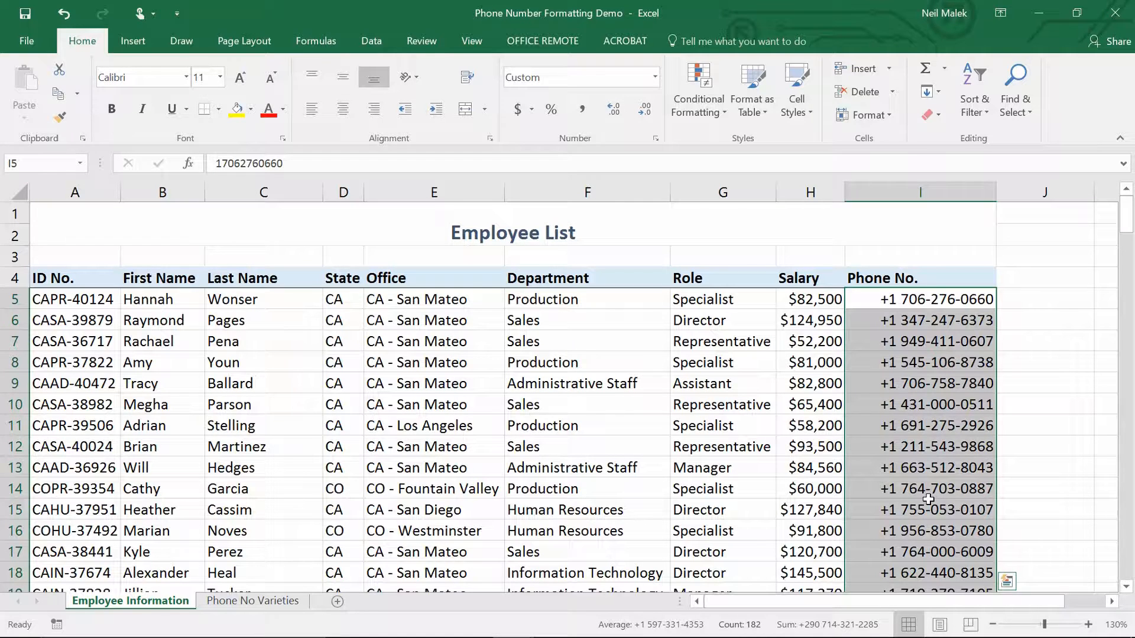
Open the Phone No Varieties sheet and examine the differing lengths of the phone numbers in column I.
click(924, 307)
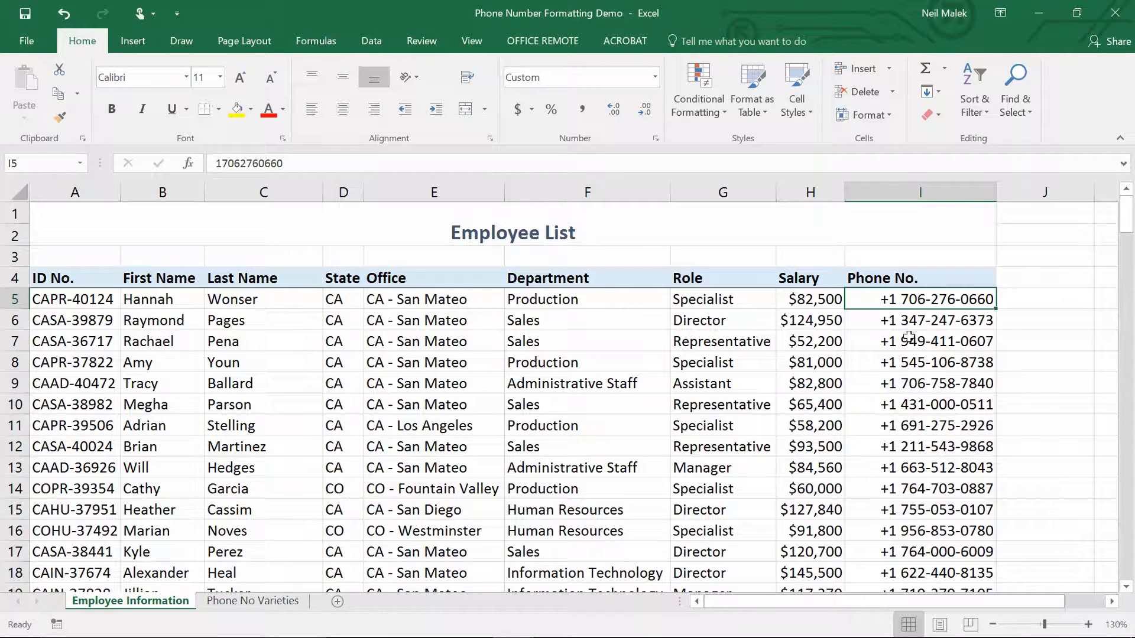
click(278, 602)
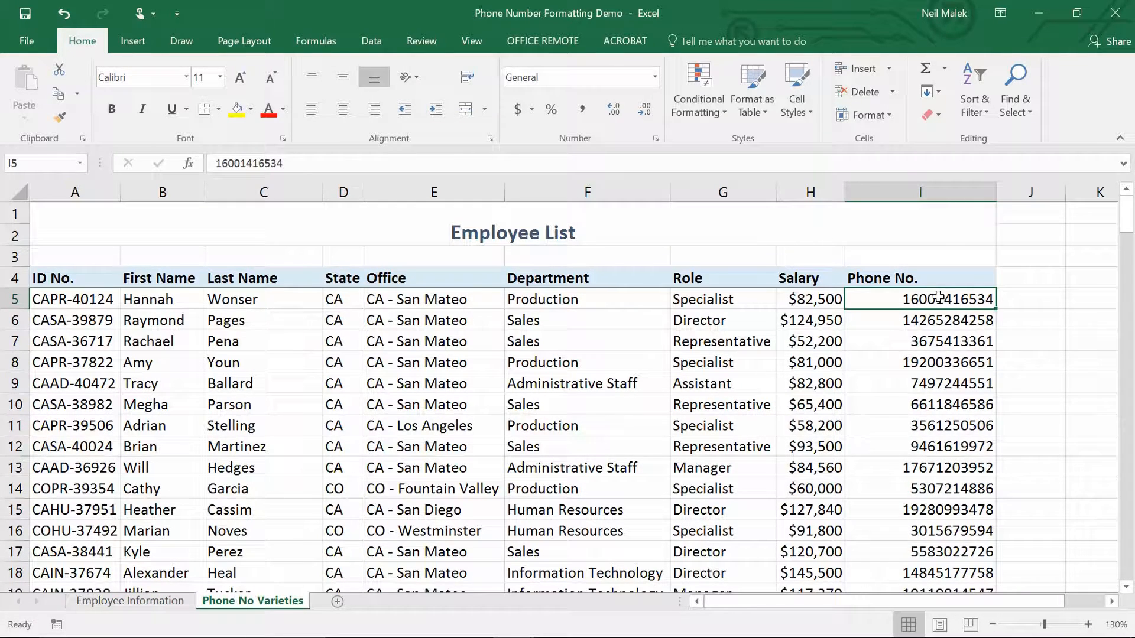
drag(943, 307, 941, 320)
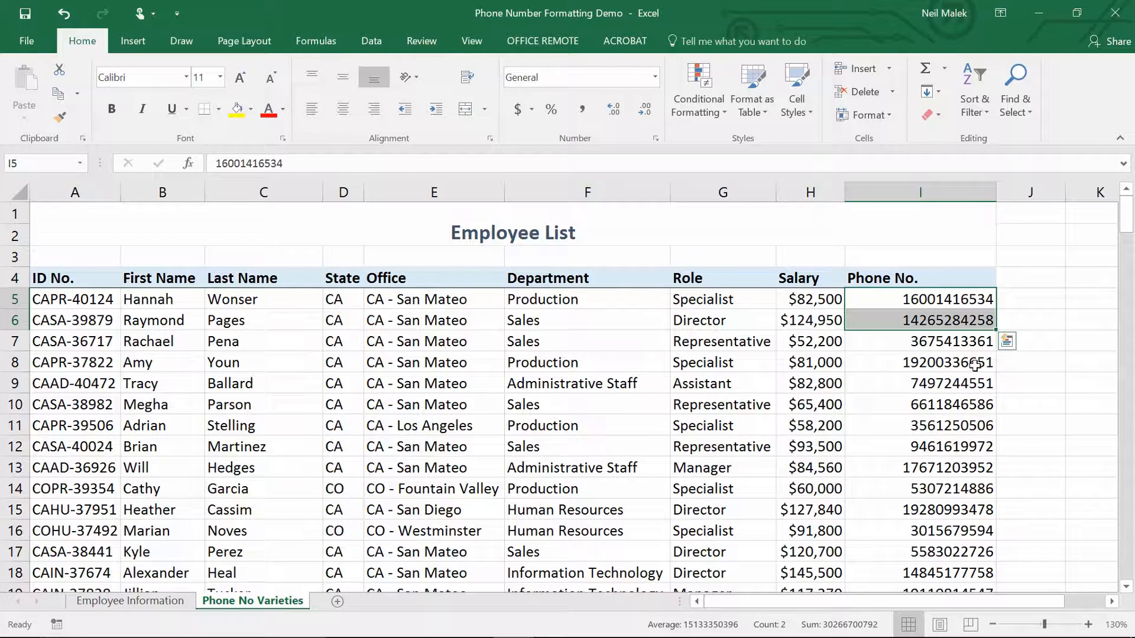
click(963, 344)
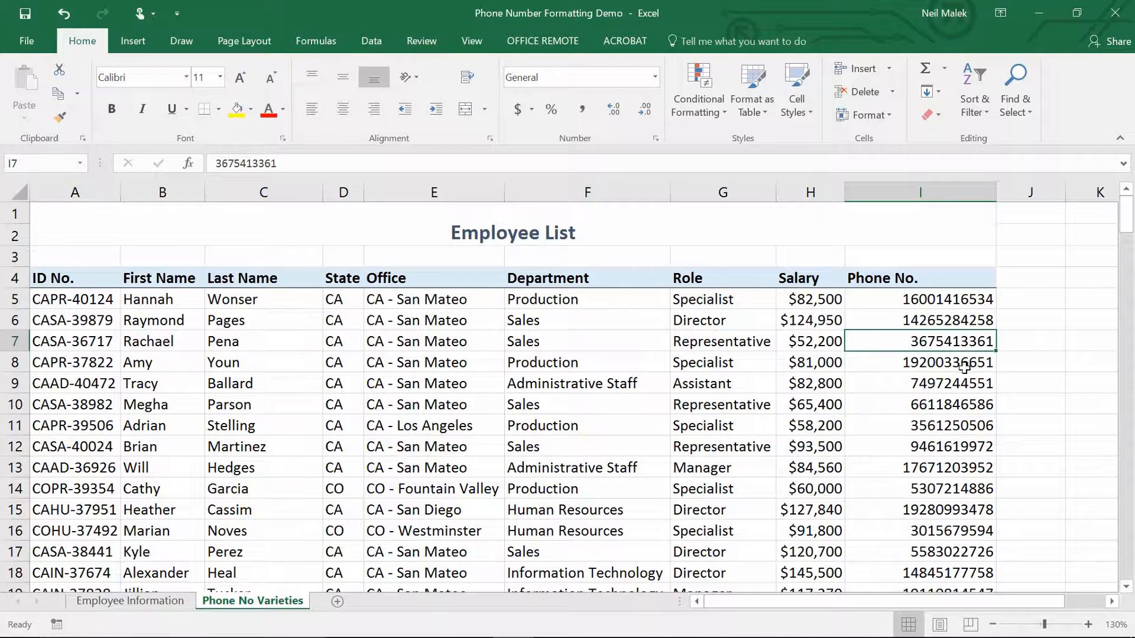
scroll(968, 380, down, 5)
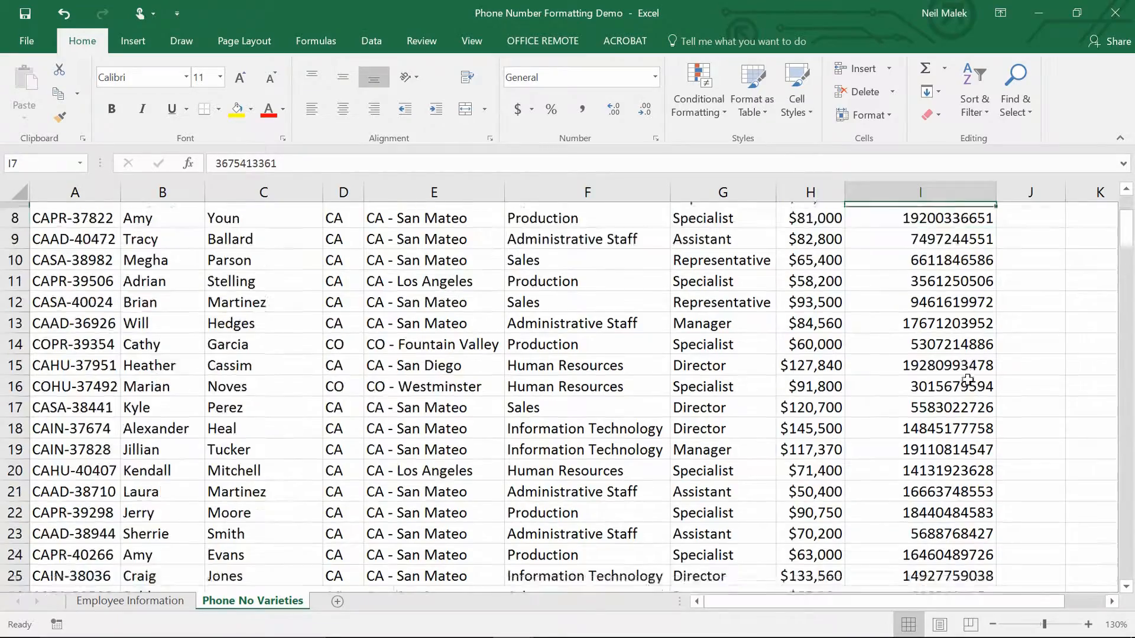
click(970, 465)
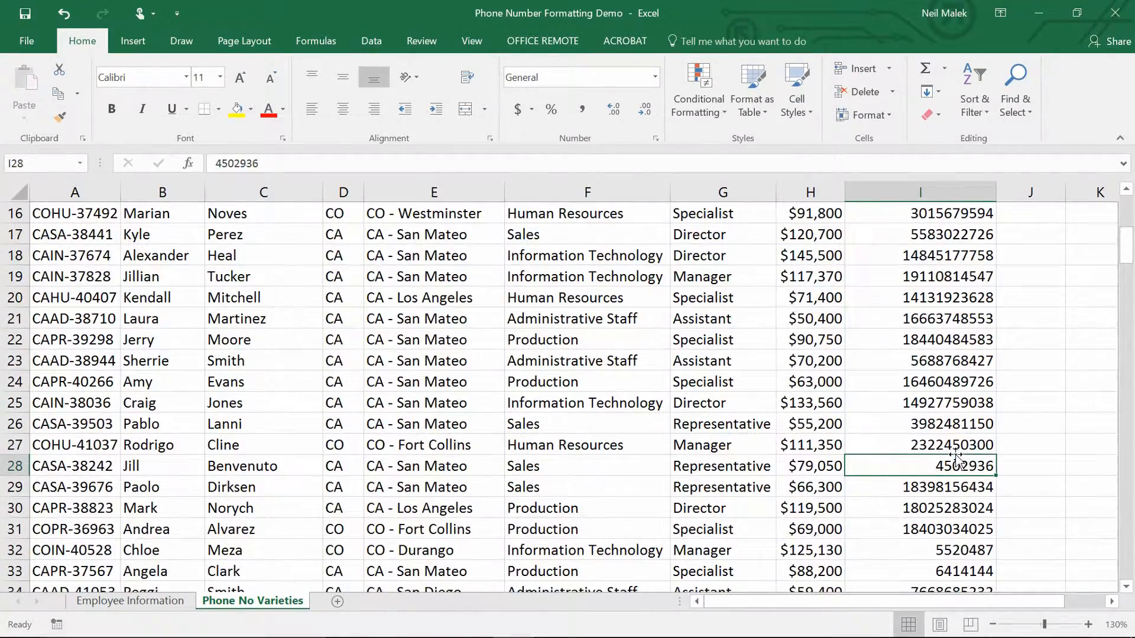
scroll(956, 467, up, 5)
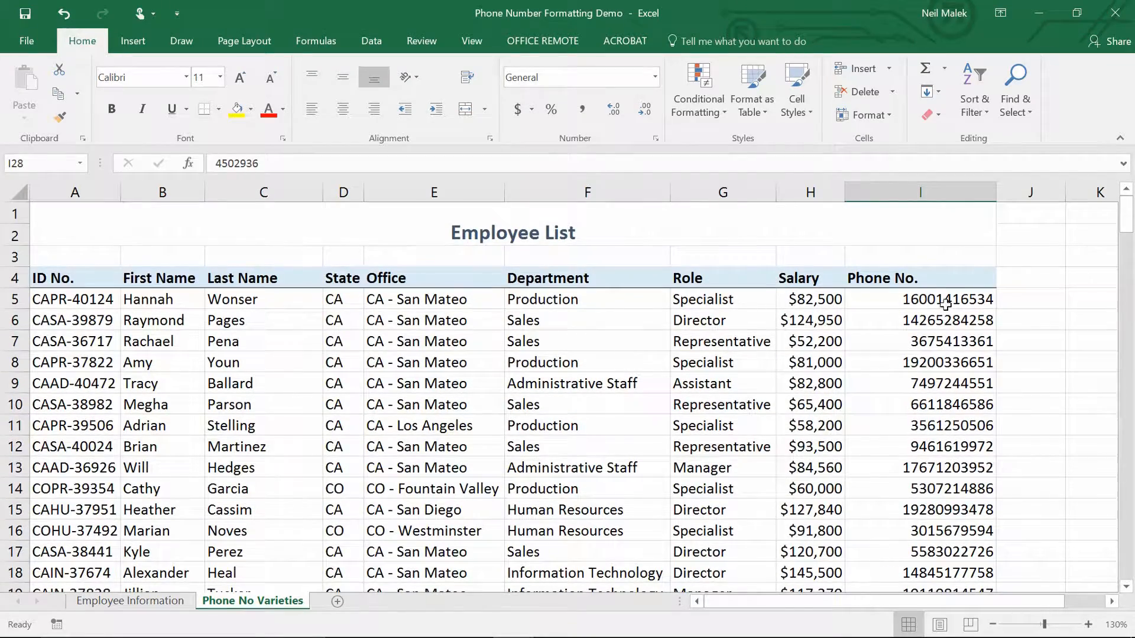
Select all phone numbers from I5 down, choose the Special Phone Number format and bring up its code as a custom format.
click(946, 302)
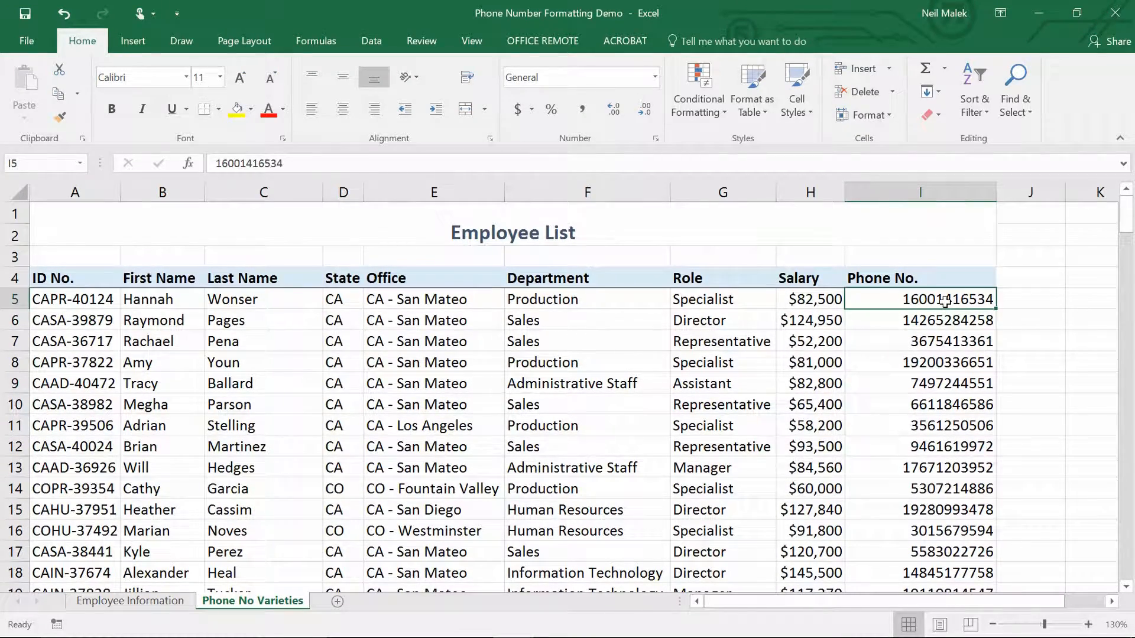
key(ctrl+shift+Down)
scroll(944, 301, up, 20)
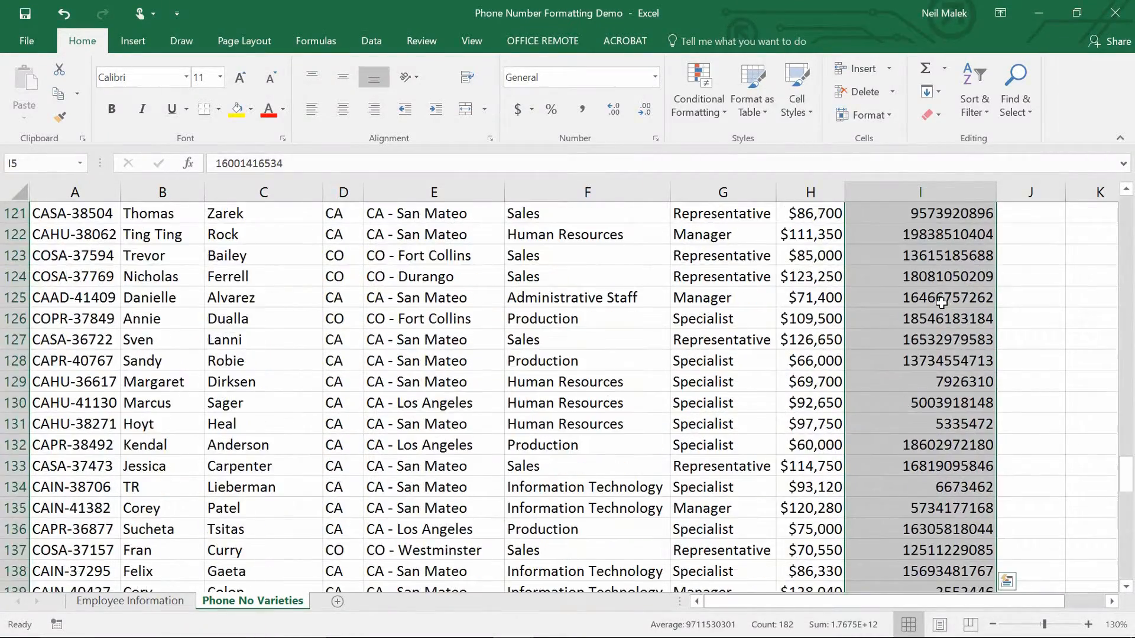
scroll(940, 302, up, 13)
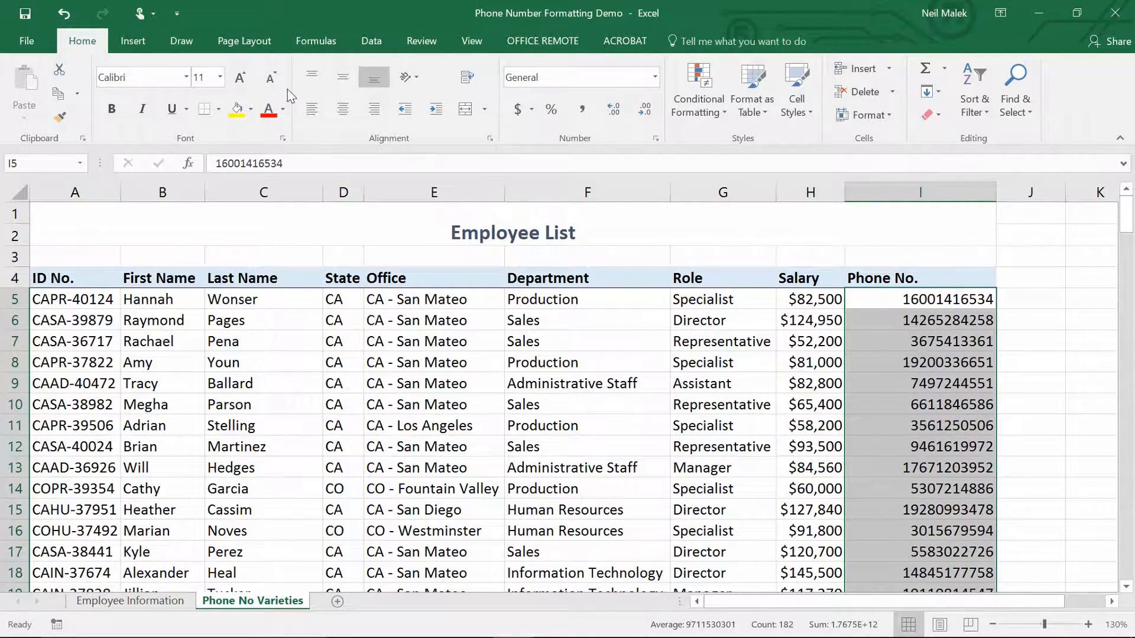
click(655, 78)
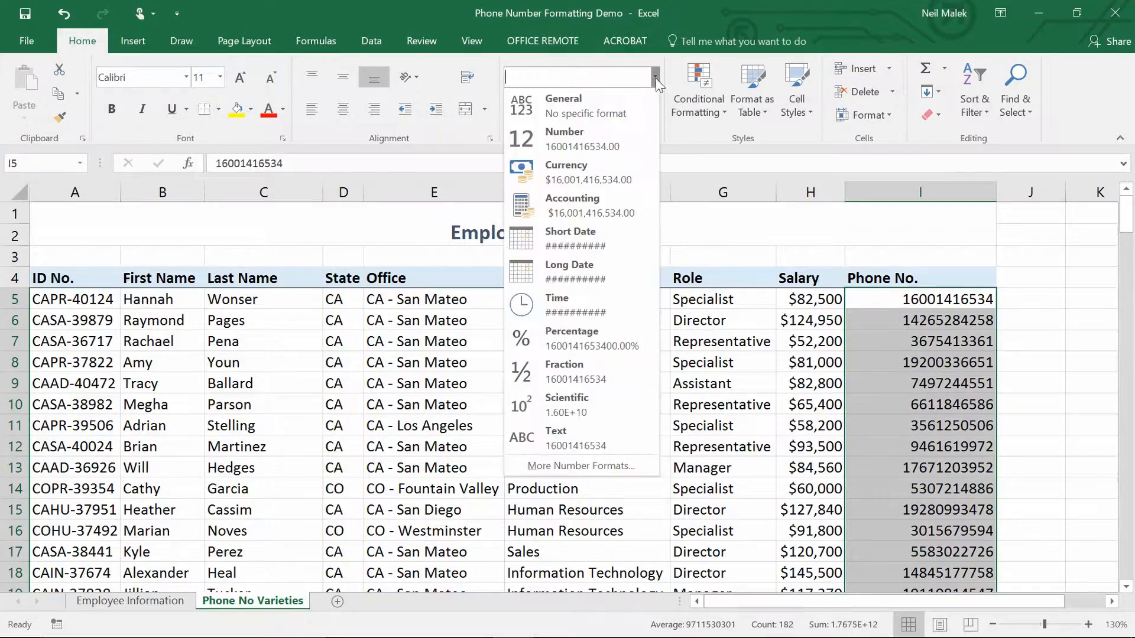
click(582, 466)
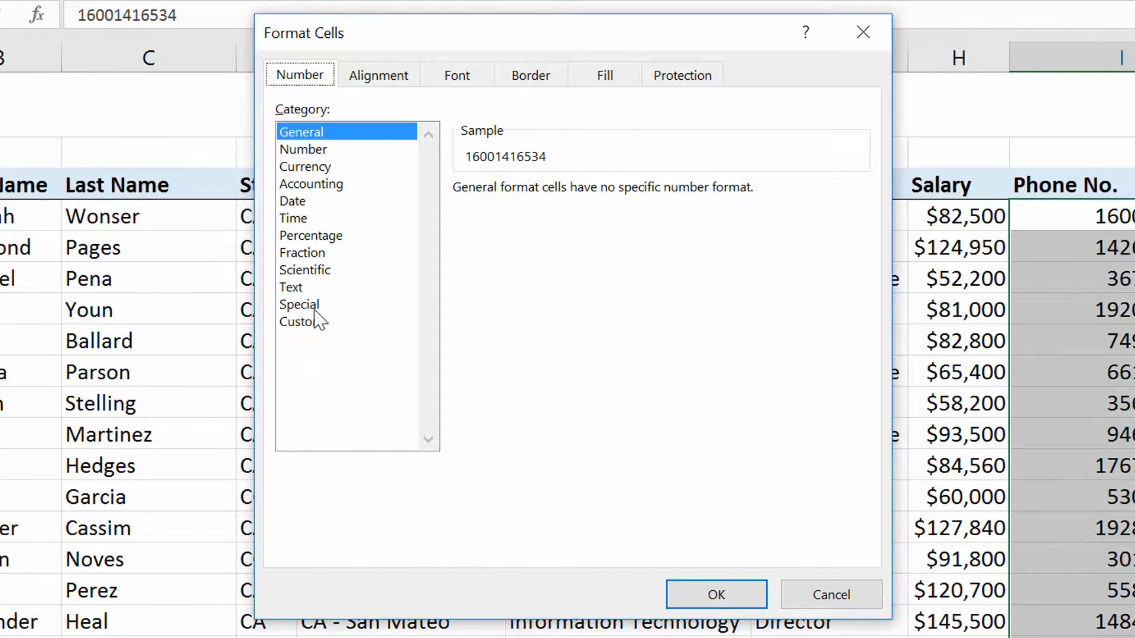
click(312, 305)
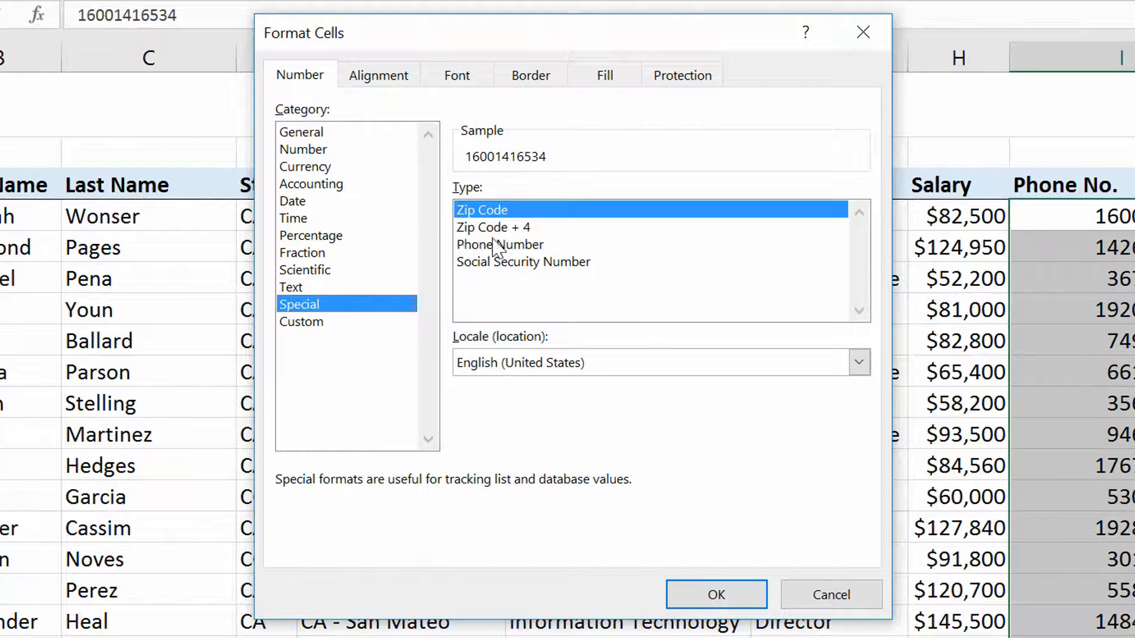
click(510, 250)
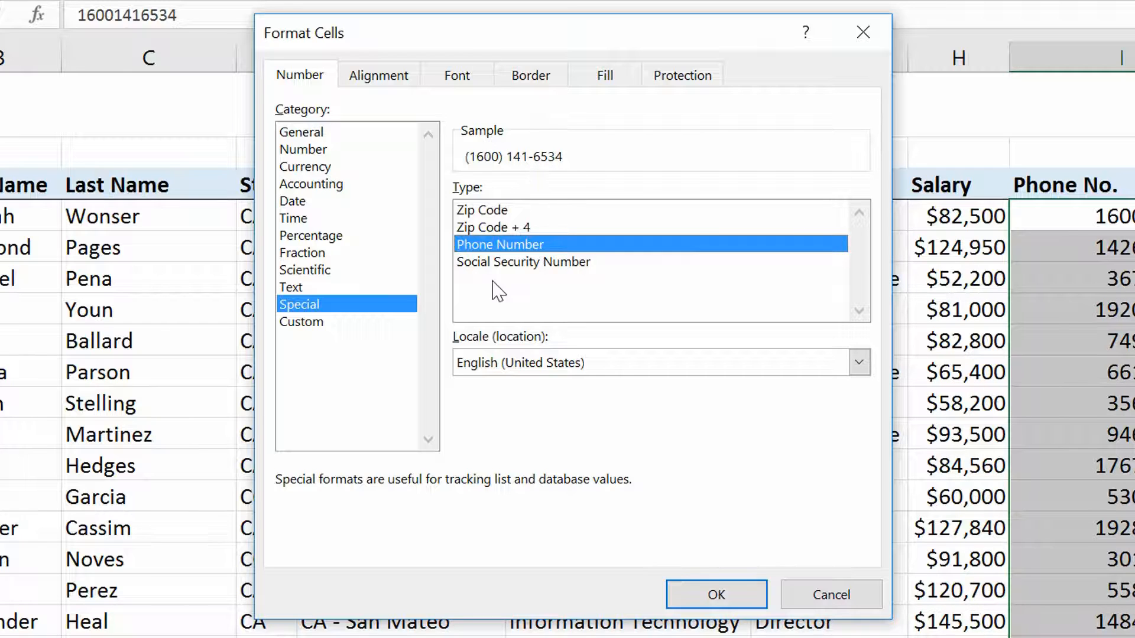
click(327, 325)
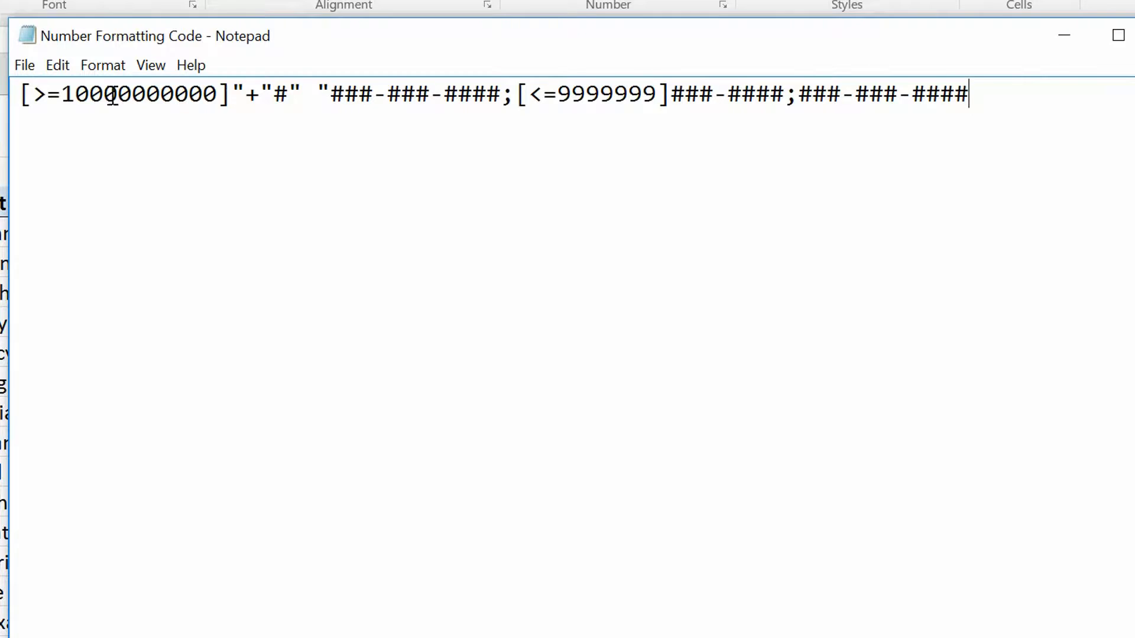
Examine the conditional sections of the phone format code in the Number Formatting Code text file in Notepad.
drag(22, 93, 231, 95)
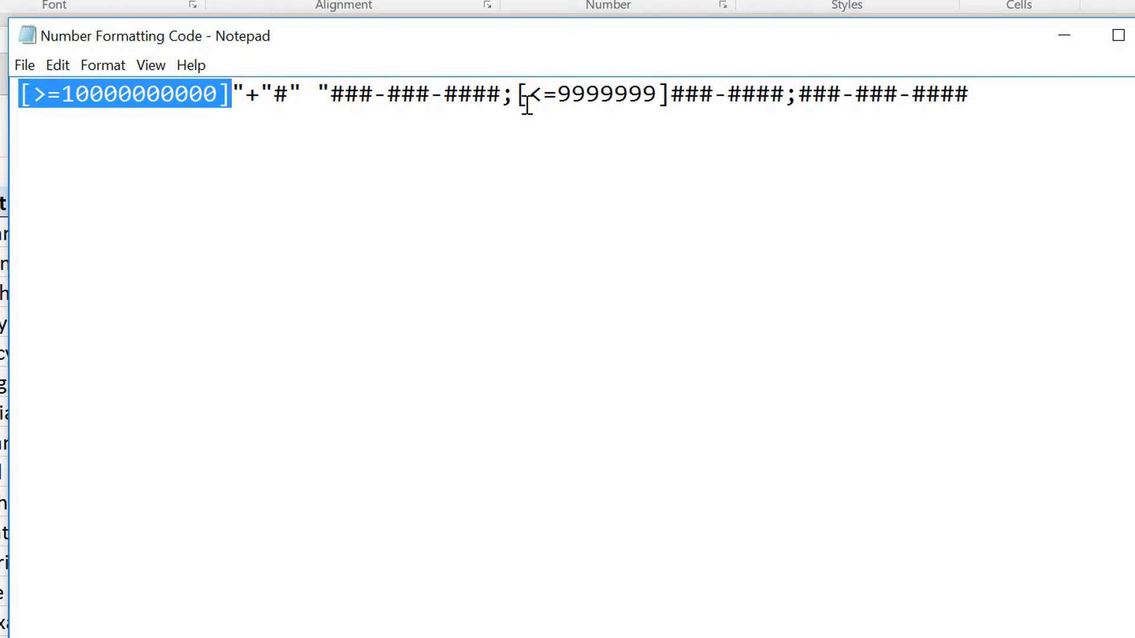
drag(570, 93, 657, 94)
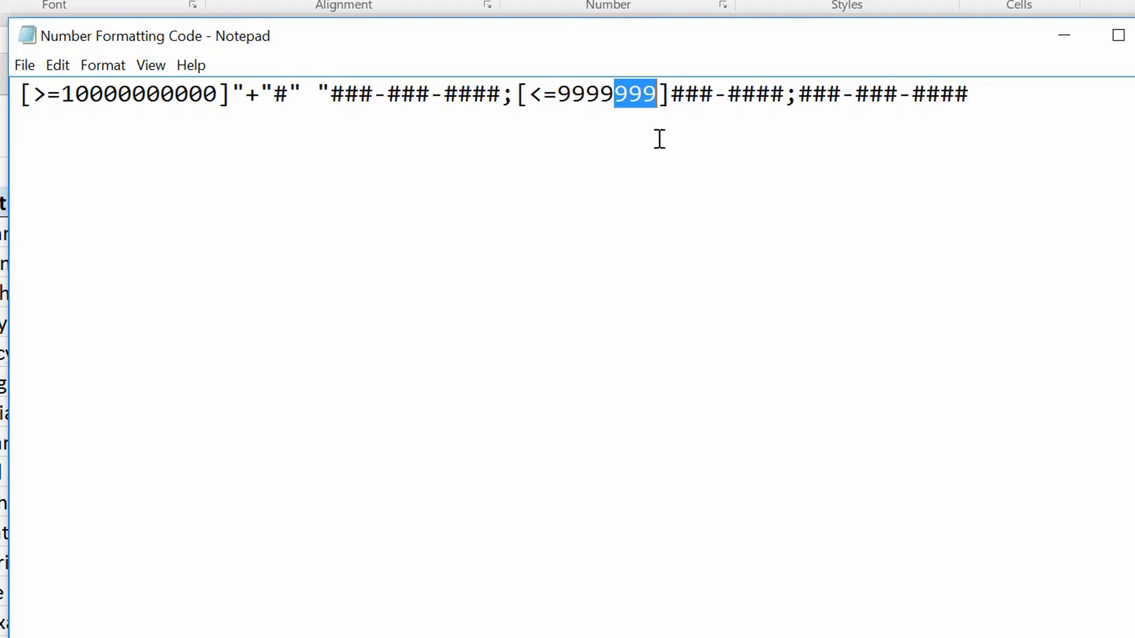
drag(784, 94, 677, 95)
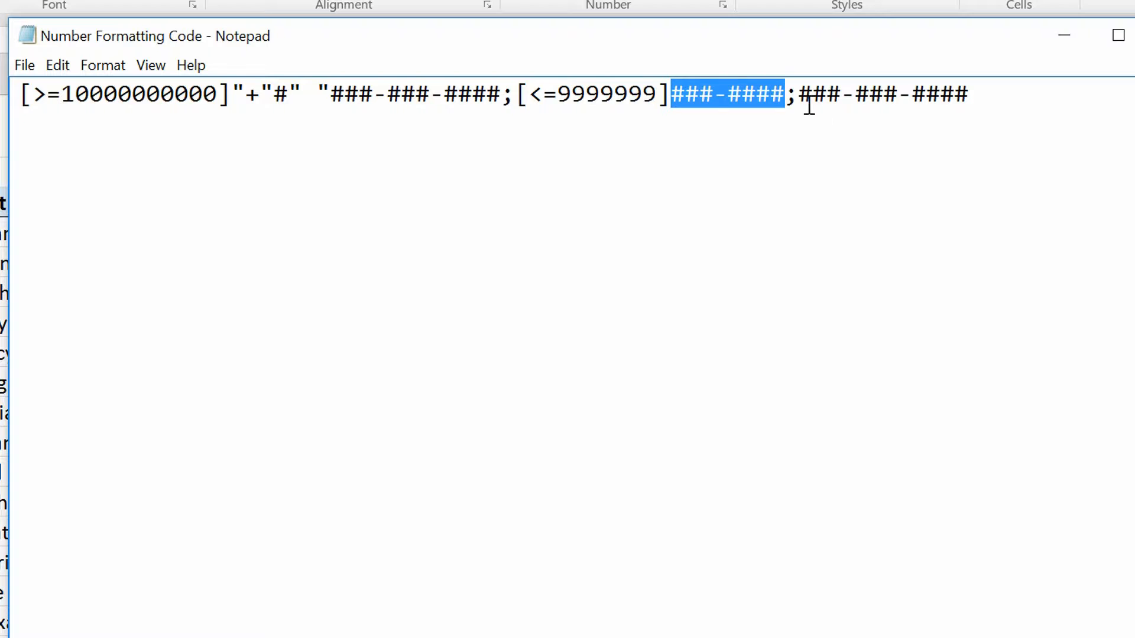
drag(786, 93, 1009, 94)
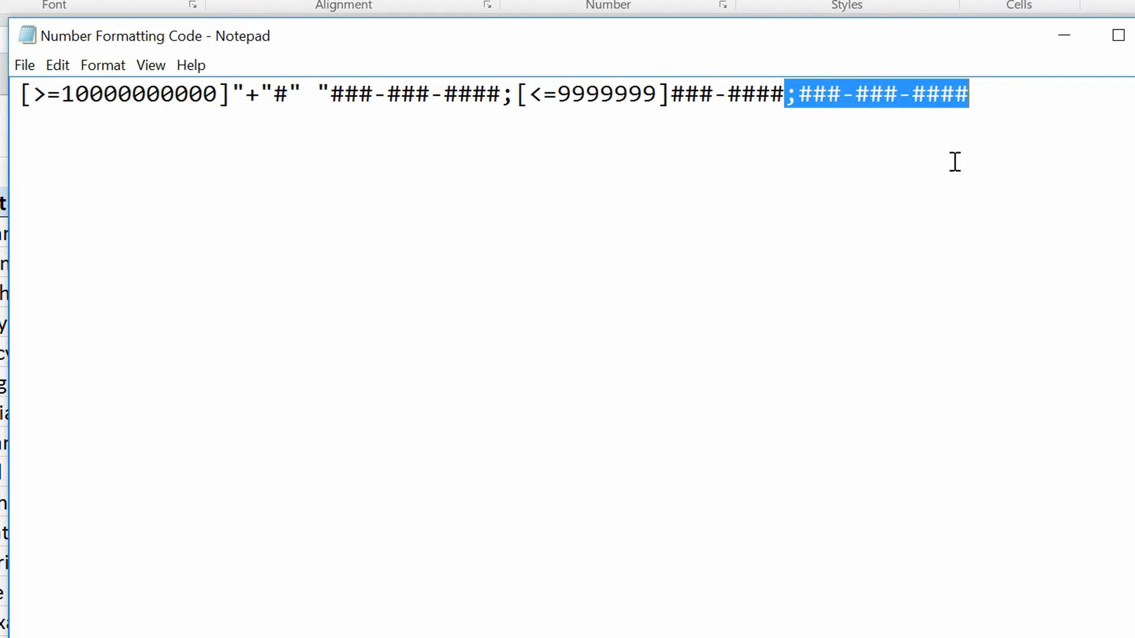
drag(997, 94, 19, 92)
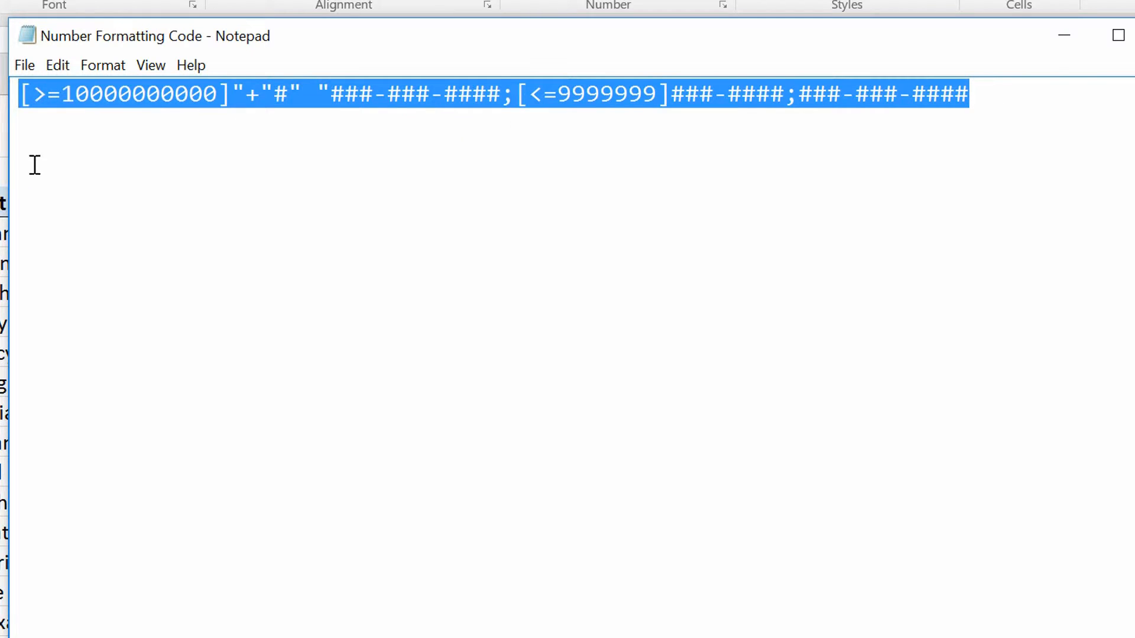
key(alt+Tab)
drag(717, 228, 344, 250)
key(ctrl+v)
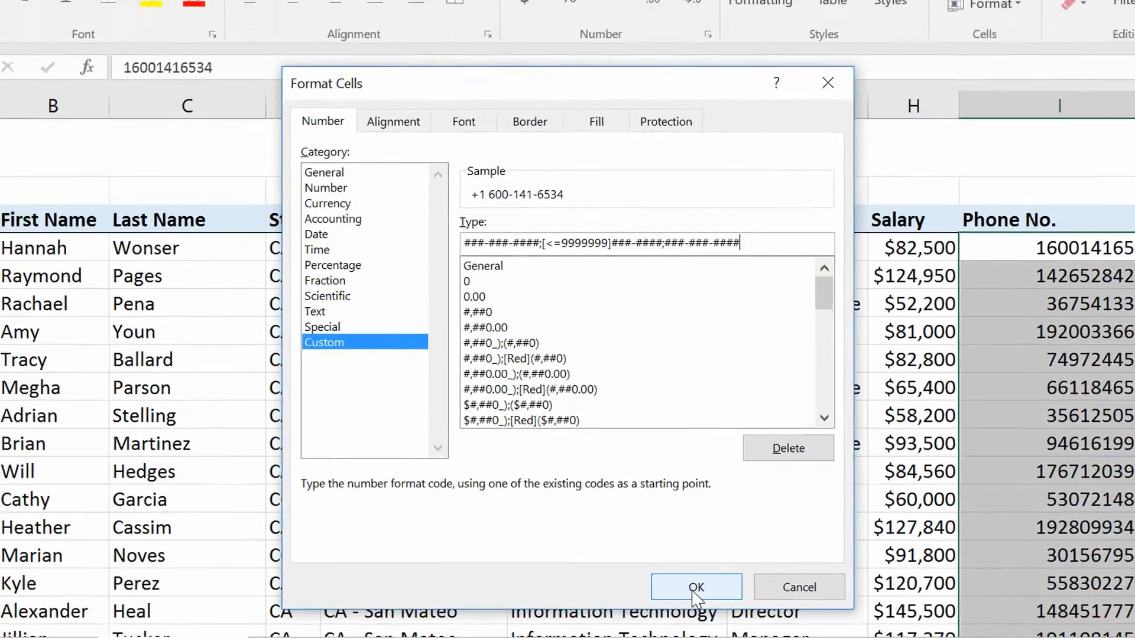
click(710, 597)
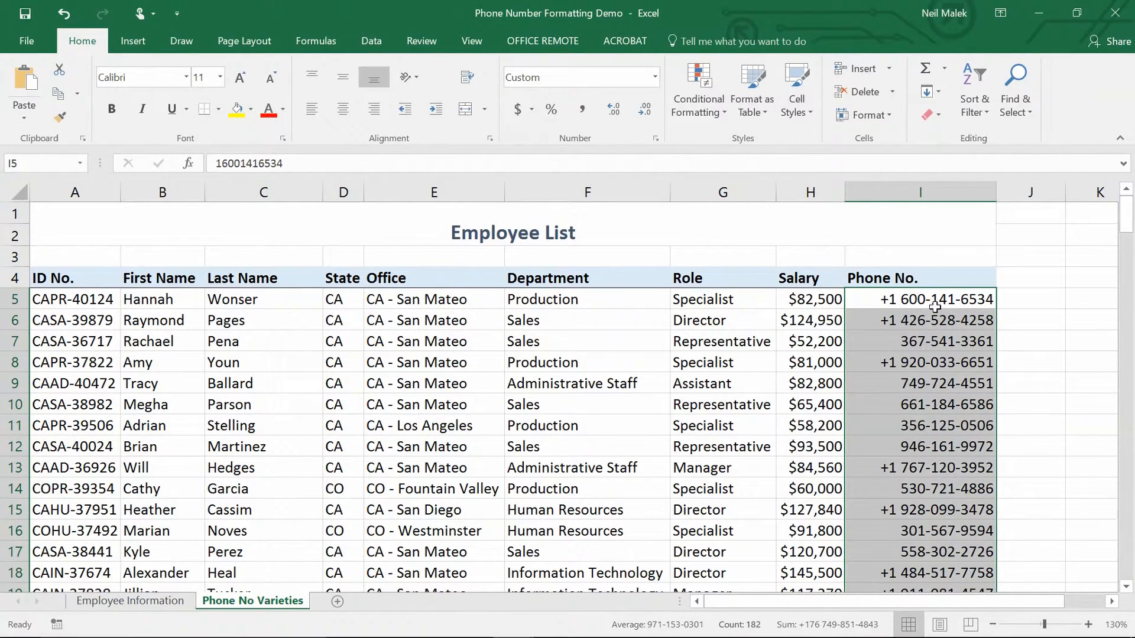
Check the applied format in column I on phone numbers of different lengths, including cells I5, I7 and I28.
click(919, 301)
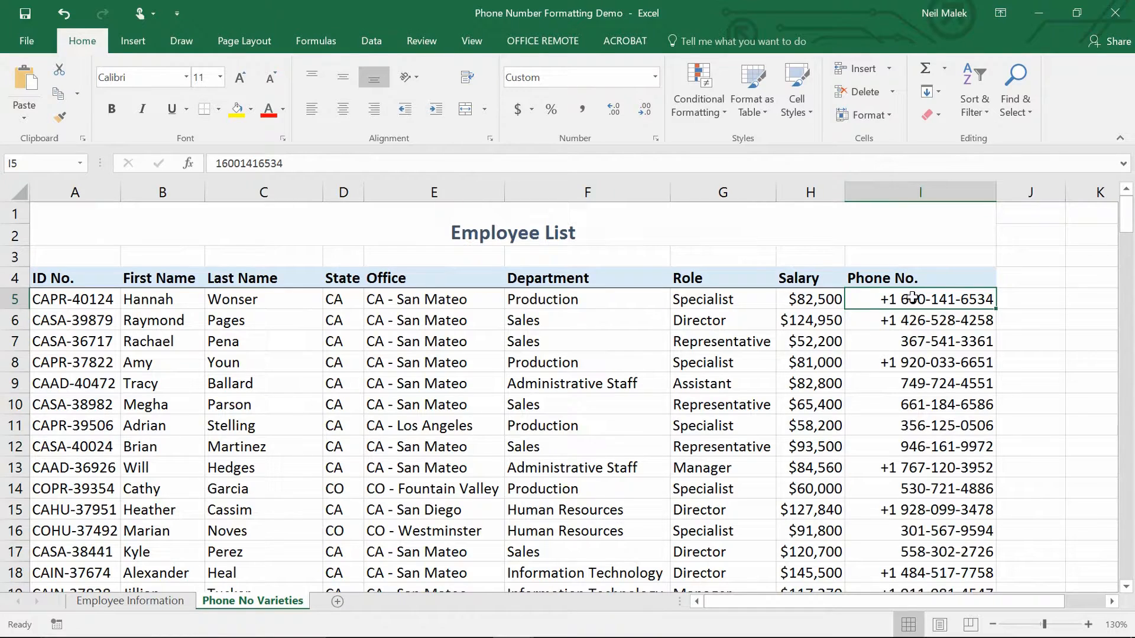
click(942, 342)
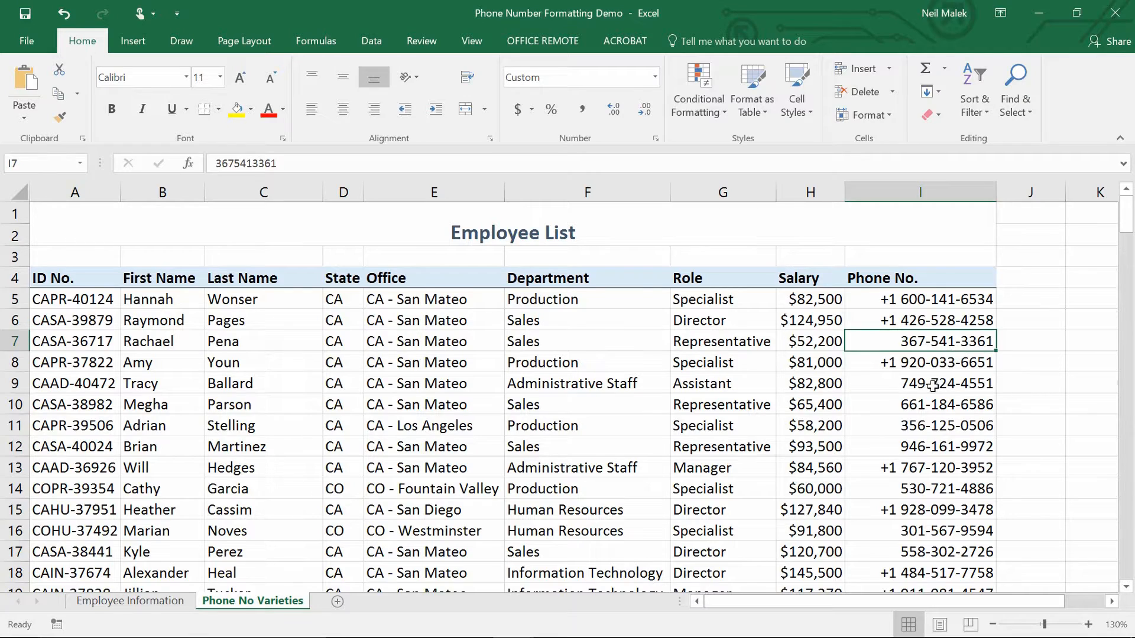
scroll(932, 385, down, 5)
click(945, 467)
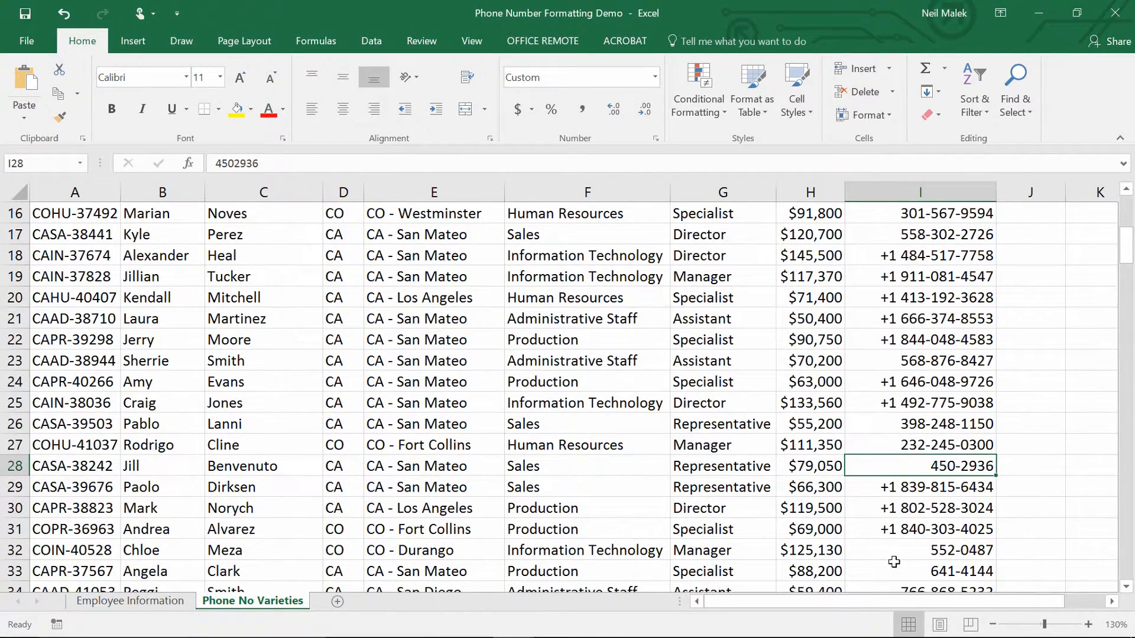